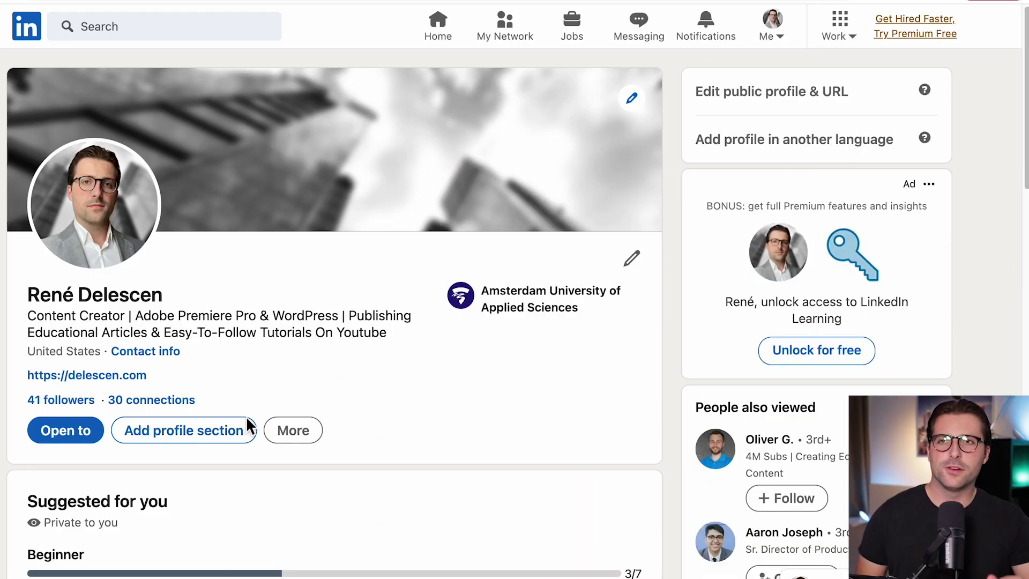
Add an About section holding just a period, save it, and reopen it for editing
{"action": "left_click", "coordinate": [225, 431]}
{"action": "left_click", "coordinate": [315, 191]}
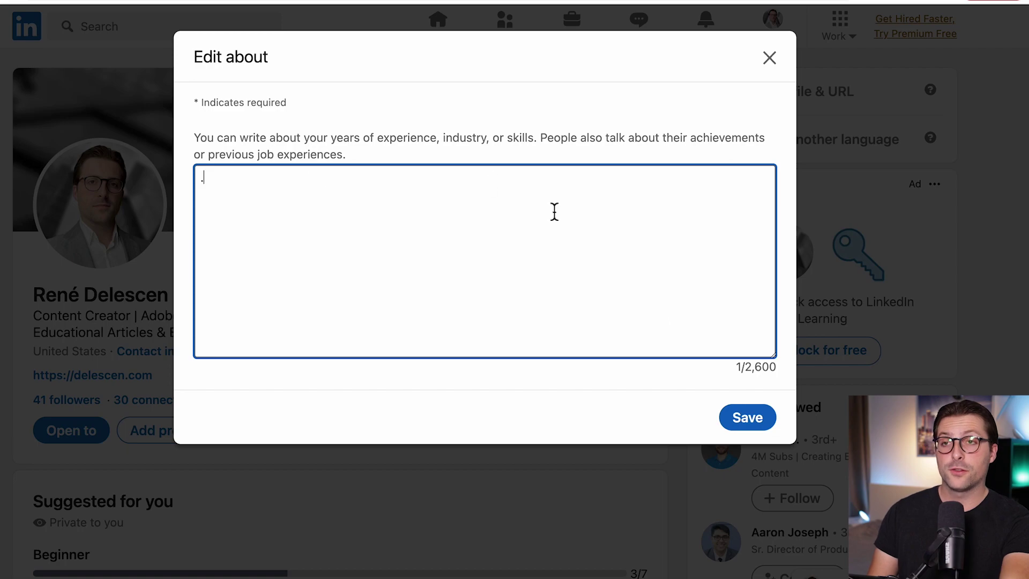
{"action": "left_click", "coordinate": [749, 420]}
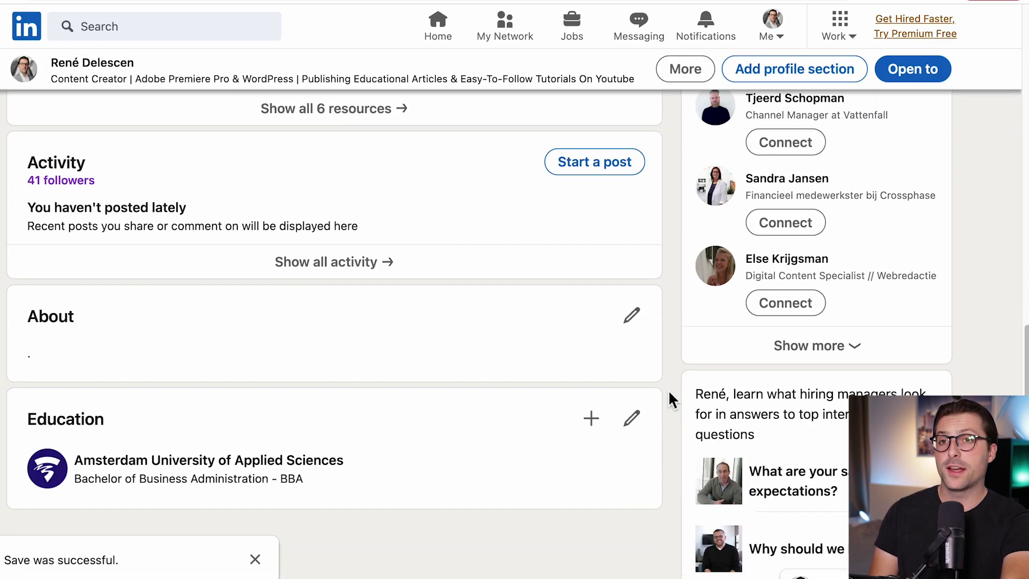
{"action": "left_click", "coordinate": [631, 316]}
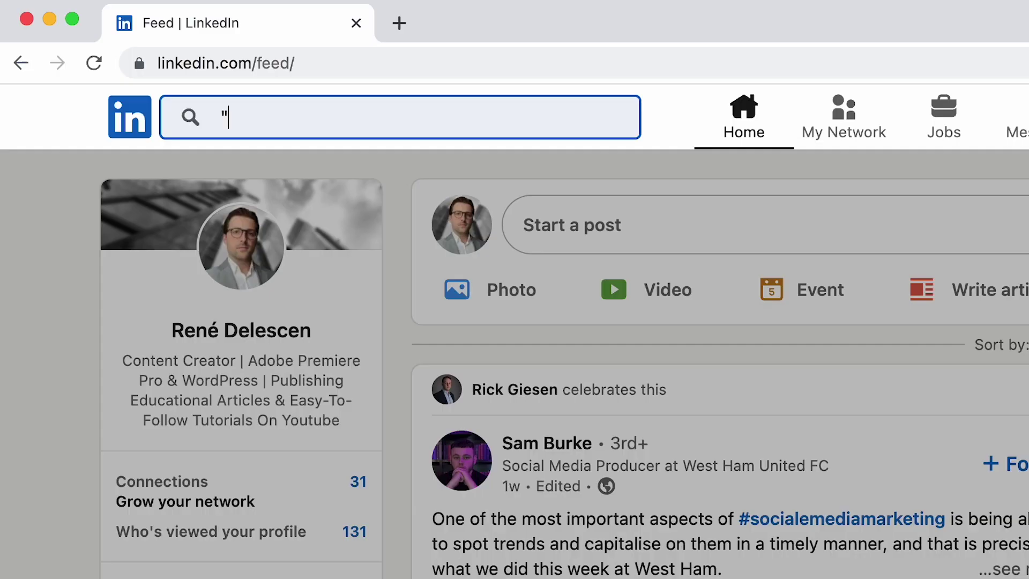
Run the Boolean search 'Project Manager" AND "Microsoft Project' and filter the results
{"action": "type", "text": "Project Manager\" AND \""}
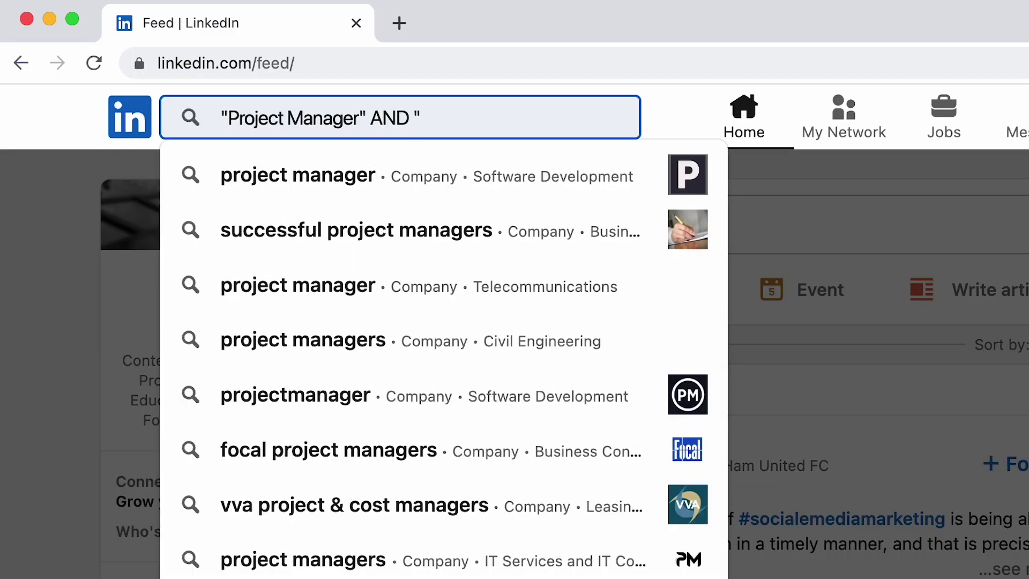
{"action": "type", "text": "Microsoft Project\""}
{"action": "key", "text": "Return"}
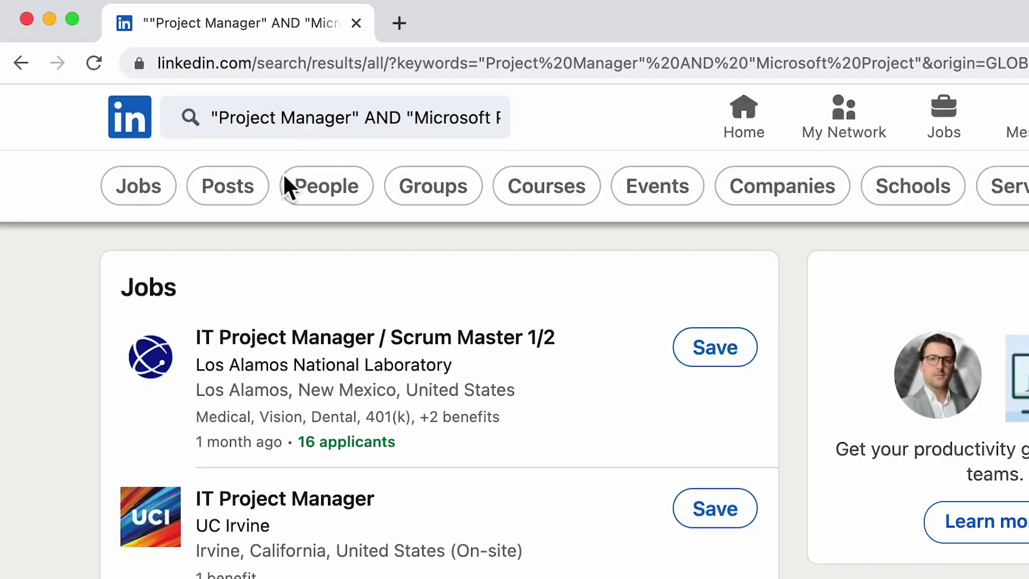
{"action": "left_click", "coordinate": [287, 185]}
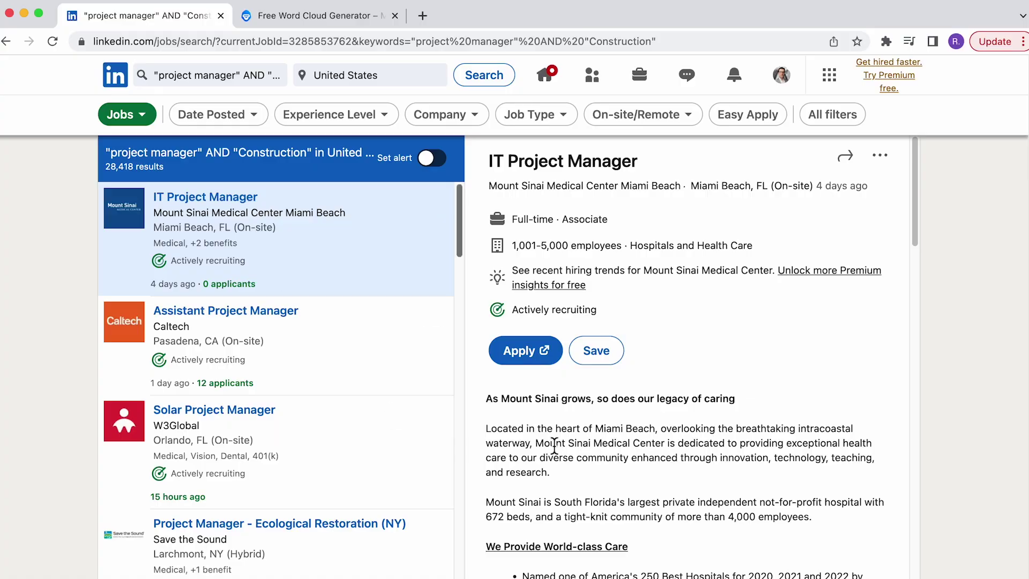
Select the description text of the IT, Caltech Assistant and Solar Project Manager postings
{"action": "left_click_drag", "start_coordinate": [554, 444], "coordinate": [616, 554]}
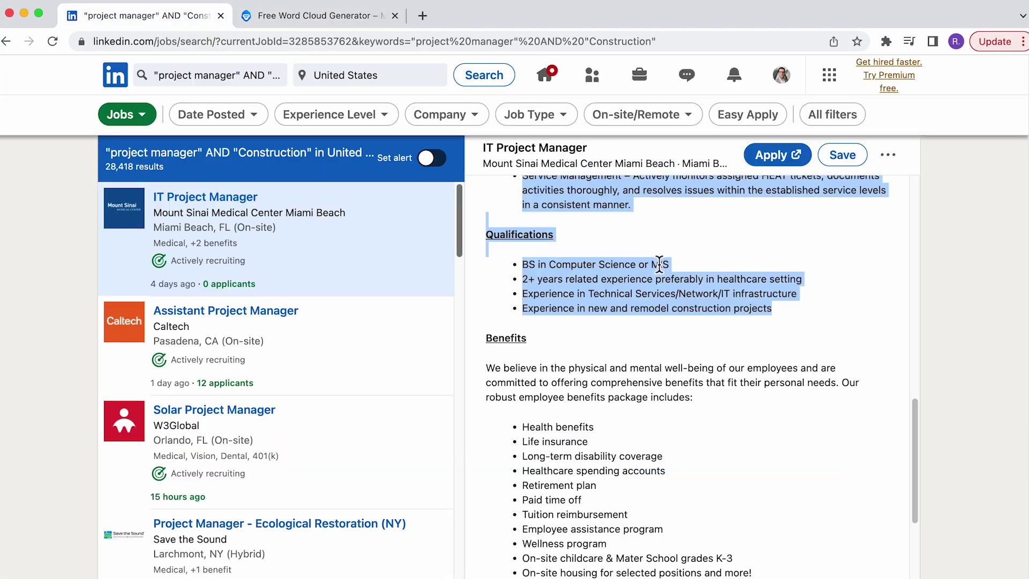
{"action": "left_click", "coordinate": [268, 332]}
{"action": "scroll", "coordinate": [487, 362], "scroll_direction": "down", "scroll_amount": 1}
{"action": "left_click_drag", "start_coordinate": [487, 363], "coordinate": [634, 461]}
{"action": "left_click_drag", "start_coordinate": [633, 461], "coordinate": [680, 527]}
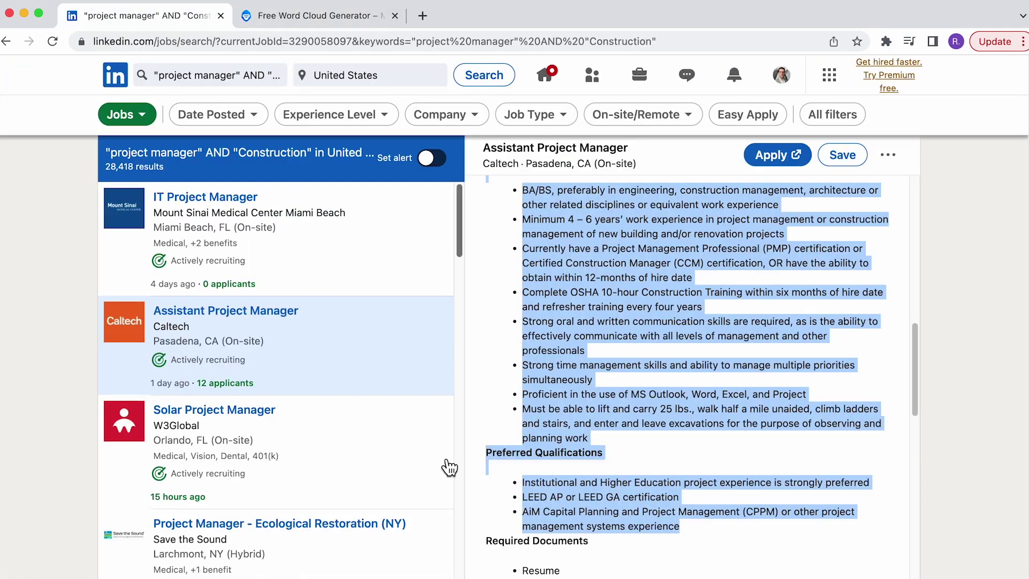
{"action": "left_click", "coordinate": [214, 423]}
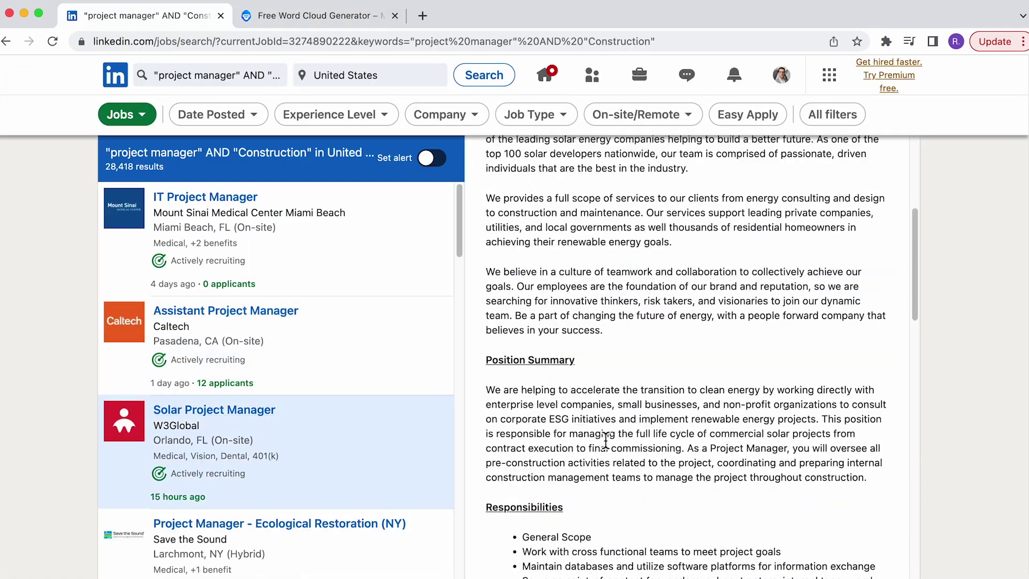
{"action": "left_click_drag", "start_coordinate": [486, 390], "coordinate": [536, 576]}
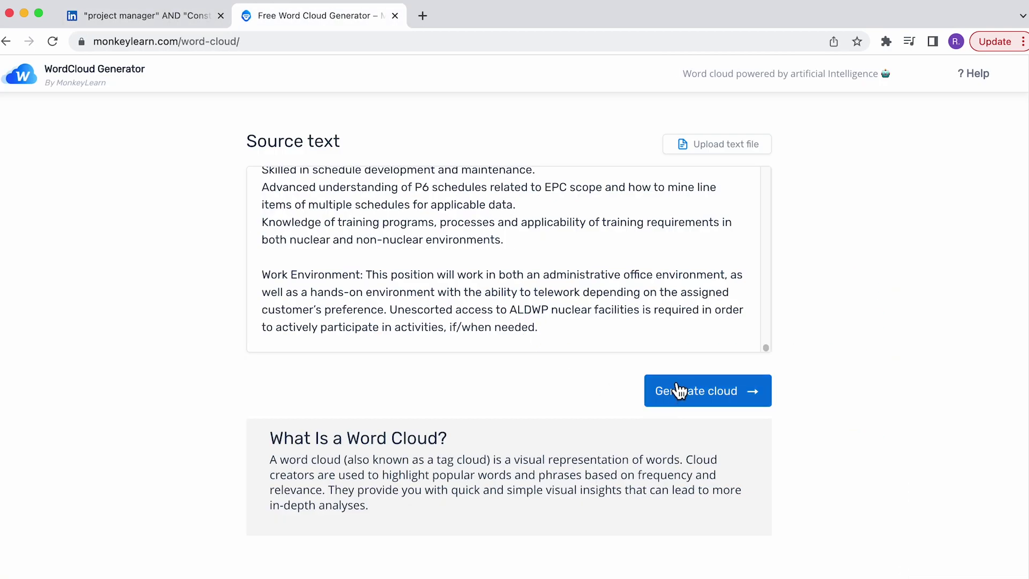
Generate the word cloud, then reopen the template-filled About section for editing
{"action": "left_click", "coordinate": [676, 387]}
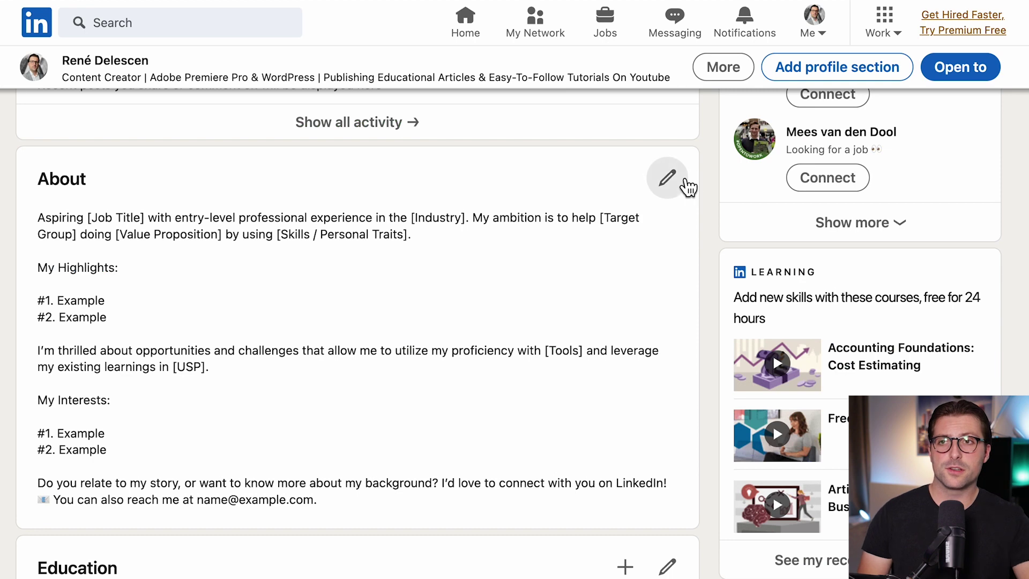
{"action": "left_click", "coordinate": [672, 179]}
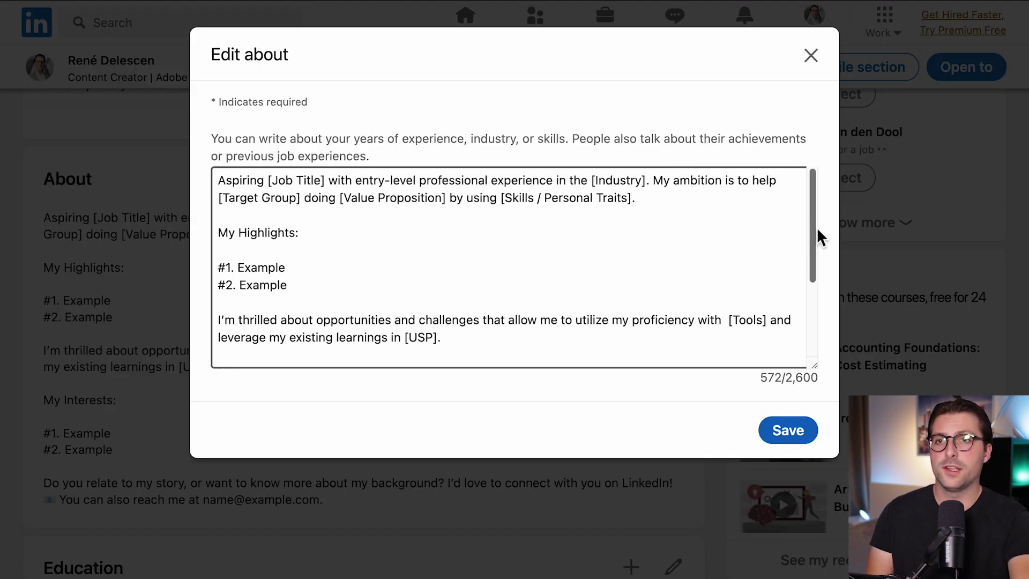
{"action": "left_click_drag", "start_coordinate": [817, 227], "coordinate": [810, 319]}
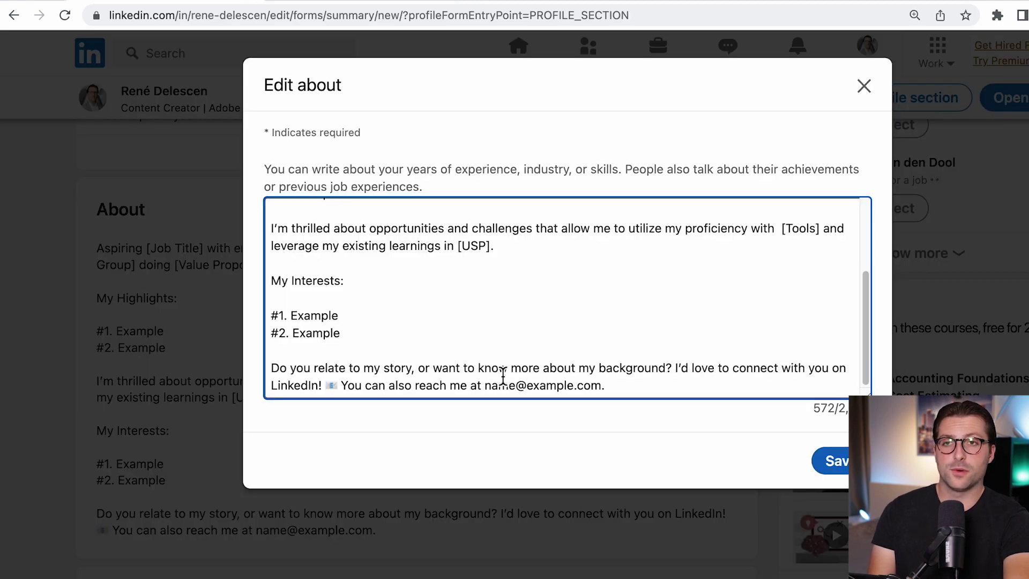
Convert the placeholder e-mail address to Unicode styles and select its Math sans bold version
{"action": "left_click_drag", "start_coordinate": [484, 386], "coordinate": [609, 386]}
{"action": "key", "text": "cmd+c"}
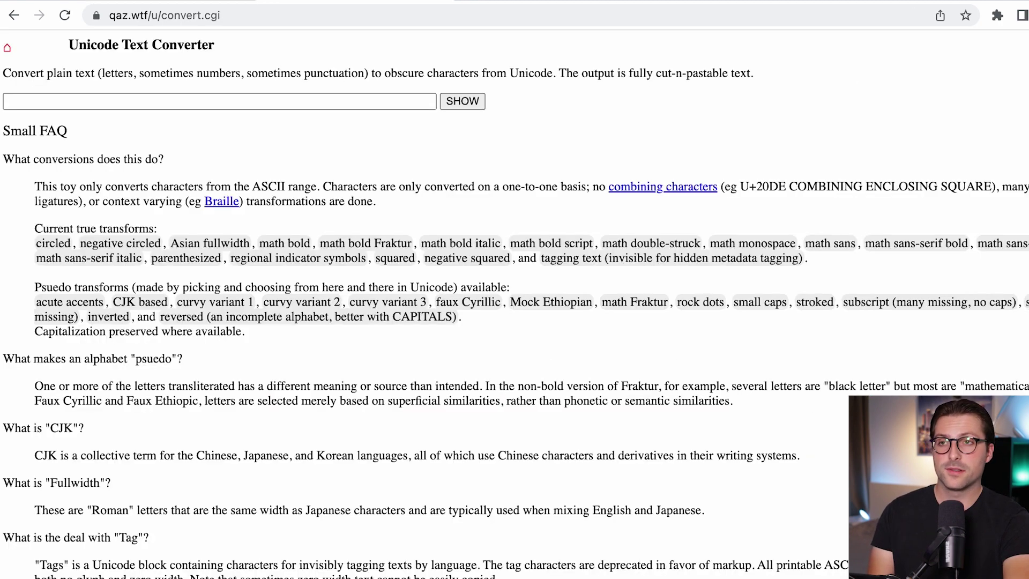
{"action": "left_click", "coordinate": [375, 102]}
{"action": "key", "text": "cmd+v"}
{"action": "left_click", "coordinate": [462, 102]}
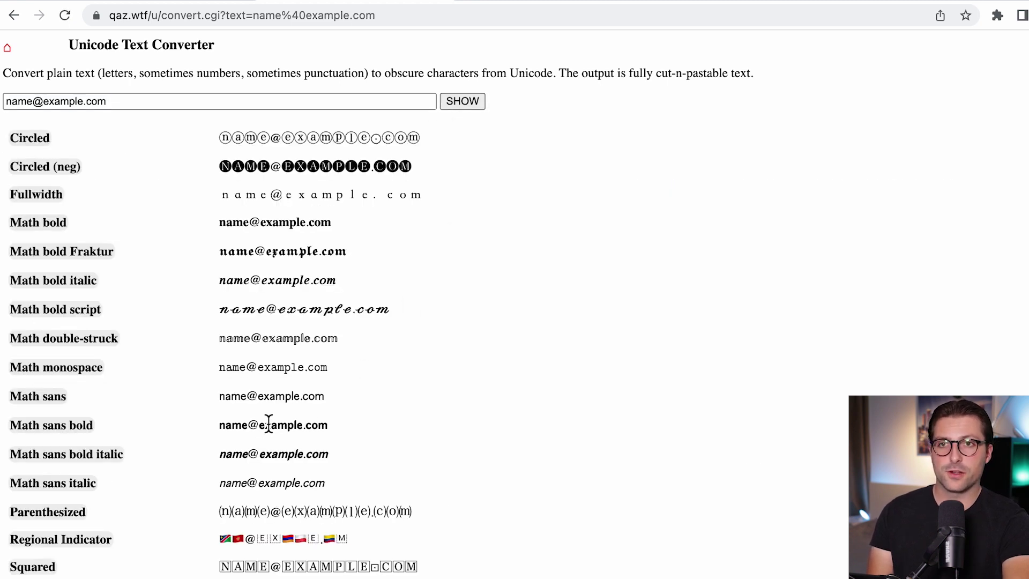
{"action": "left_click_drag", "start_coordinate": [223, 432], "coordinate": [323, 429]}
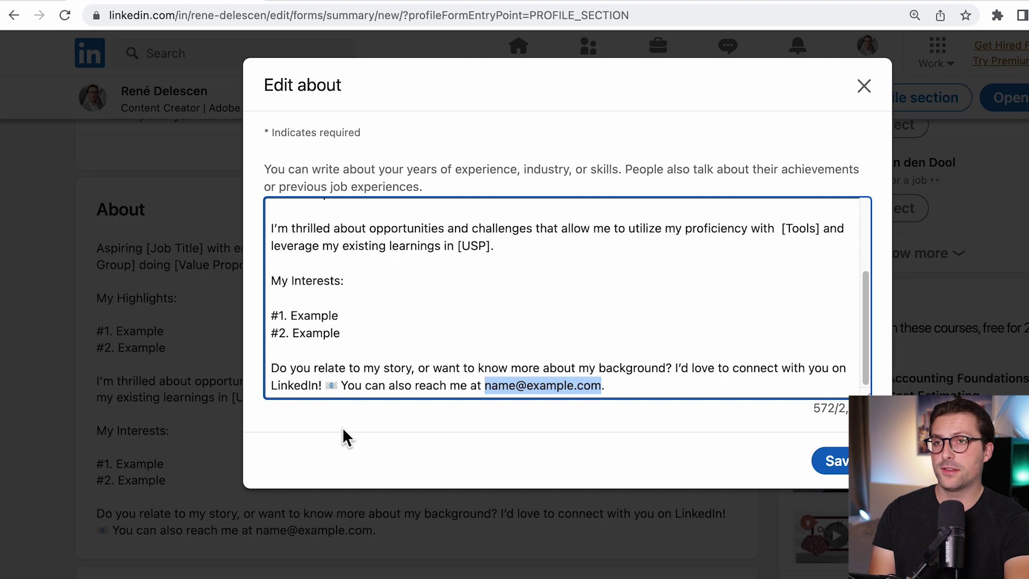
Paste the bold e-mail address and insert a green check mark emoji before '#1. Example'
{"action": "key", "text": "super+v"}
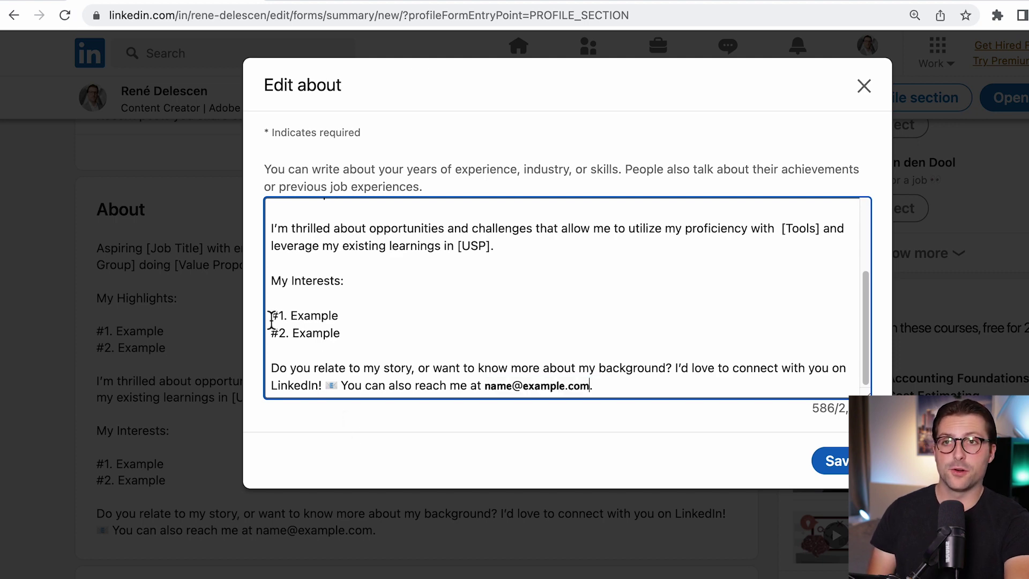
{"action": "left_click", "coordinate": [269, 315]}
{"action": "key", "text": "ctrl+super+space"}
{"action": "left_click", "coordinate": [530, 3]}
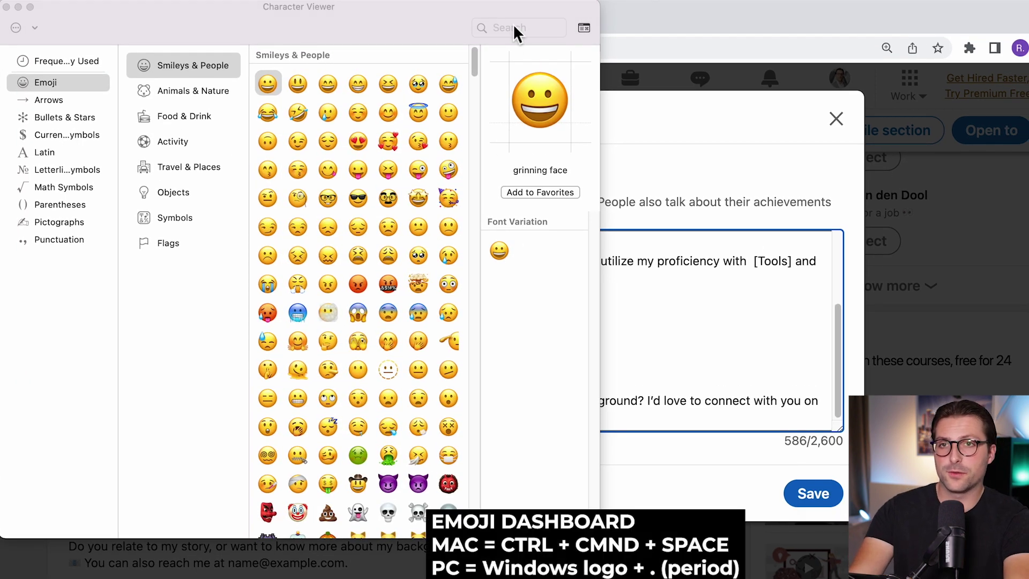
{"action": "type", "text": "green"}
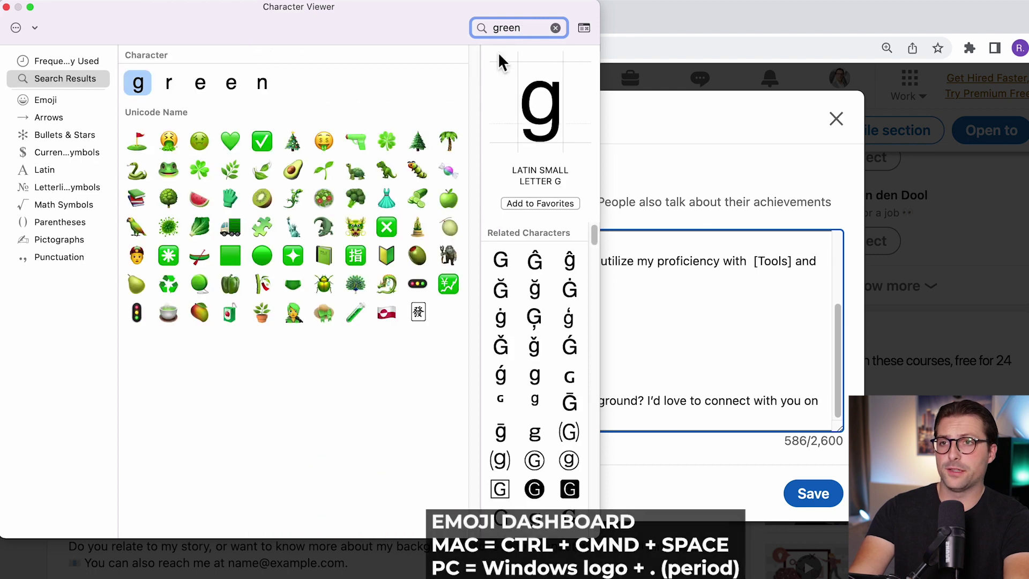
{"action": "left_click", "coordinate": [263, 142]}
{"action": "double_click", "coordinate": [264, 142]}
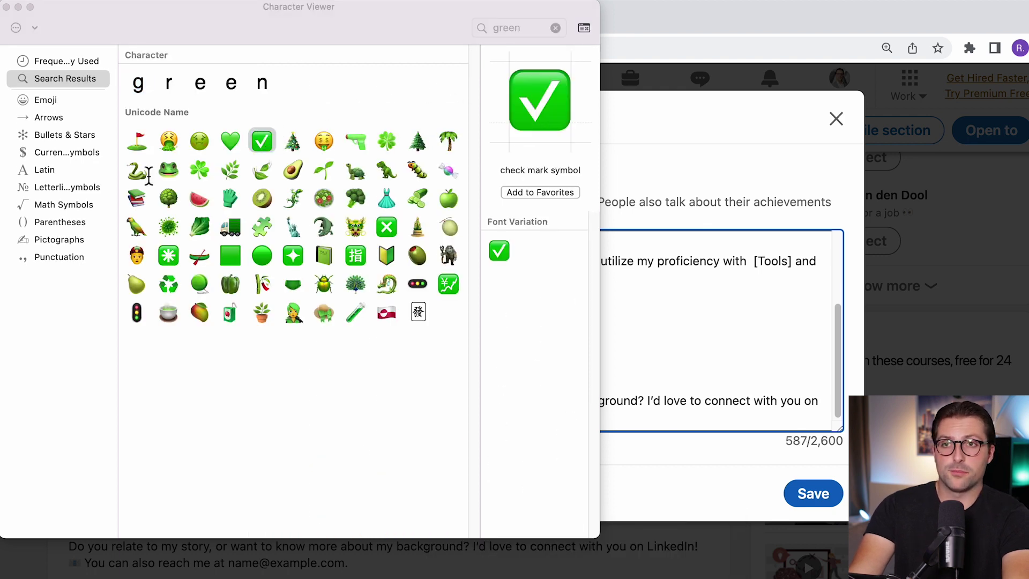
{"action": "left_click", "coordinate": [99, 138]}
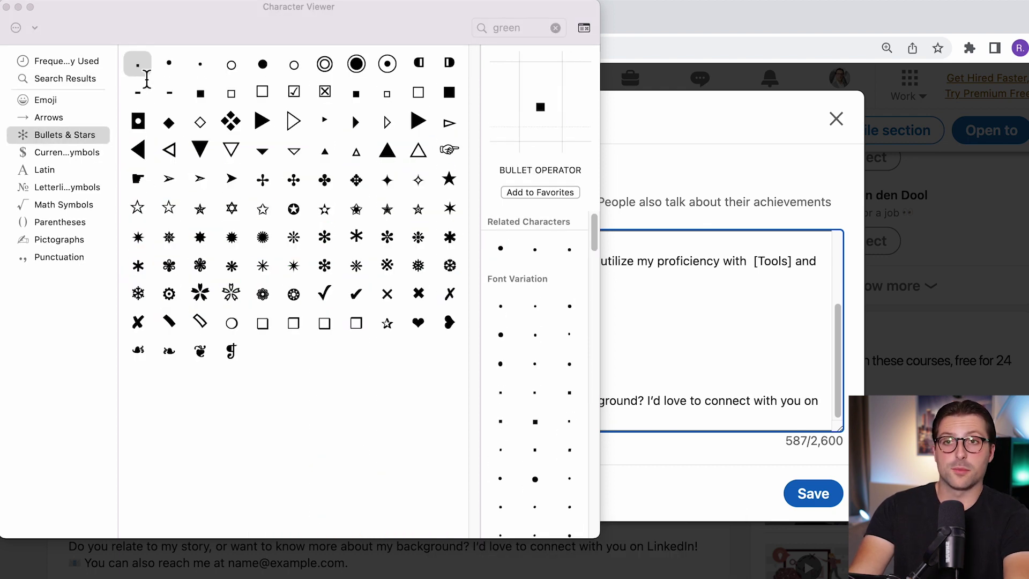
{"action": "left_click", "coordinate": [7, 6]}
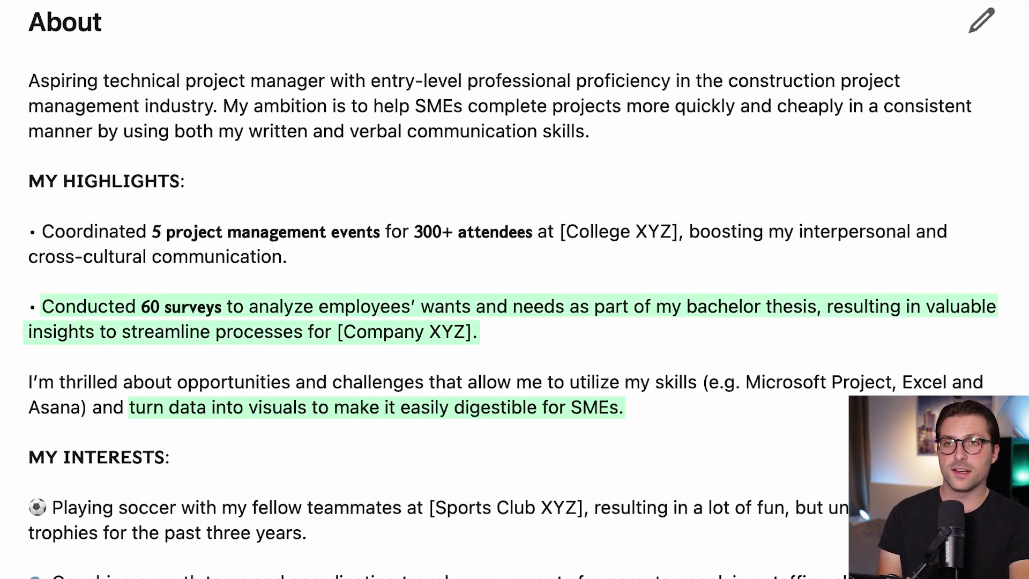
Scroll down to review the completed About section's closing contact line
{"action": "scroll", "coordinate": [424, 289], "scroll_direction": "down", "scroll_amount": 5}
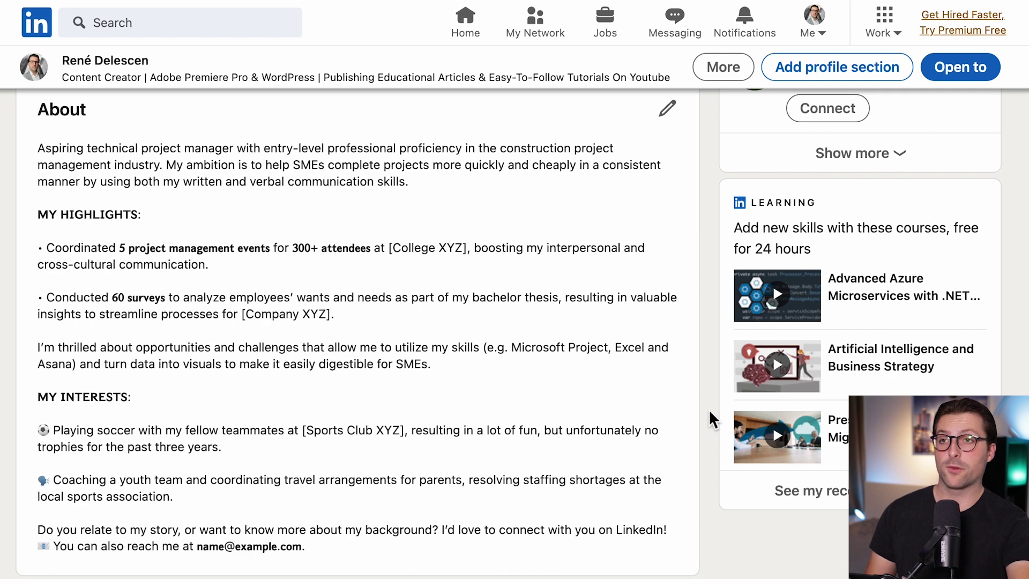
Replace the first About paragraph with 'Third-year computer science student, future professional web developer…' and save
{"action": "left_click", "coordinate": [667, 109]}
{"action": "left_click_drag", "start_coordinate": [665, 224], "coordinate": [216, 180]}
{"action": "type", "text": "Third-year compu"}
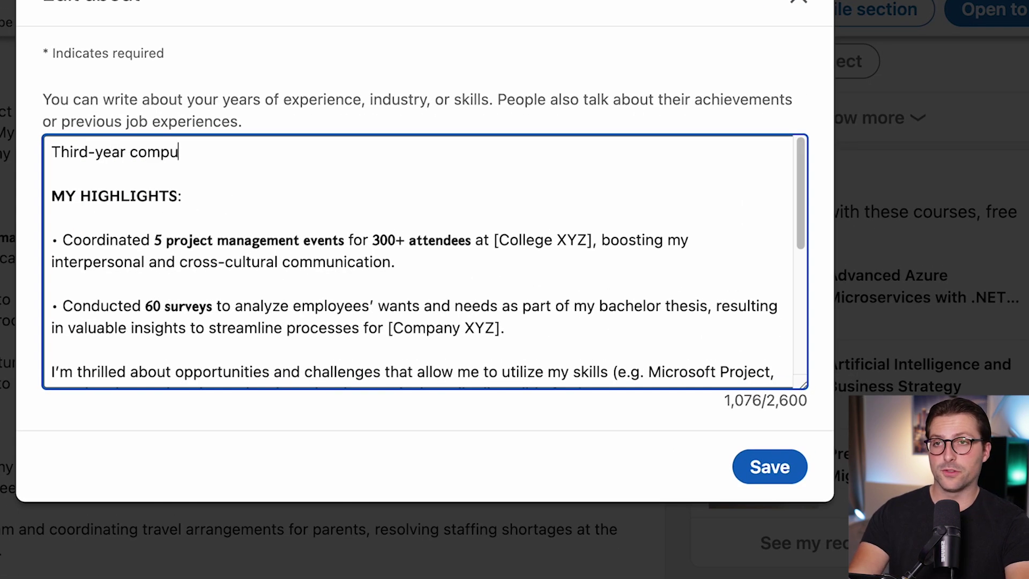
{"action": "type", "text": "ter science student, future professiona"}
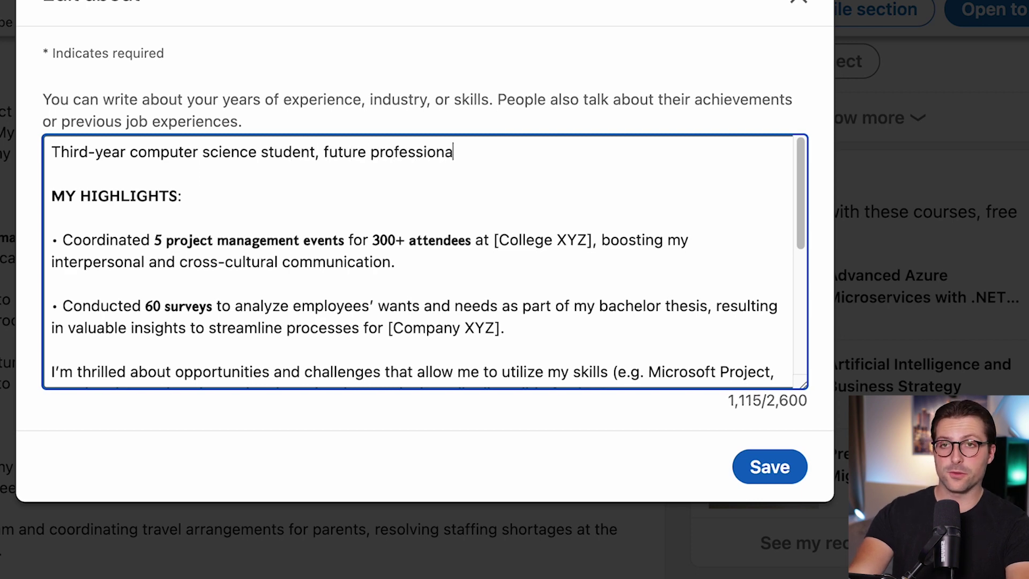
{"action": "type", "text": "l web developer, with 3 years' exp"}
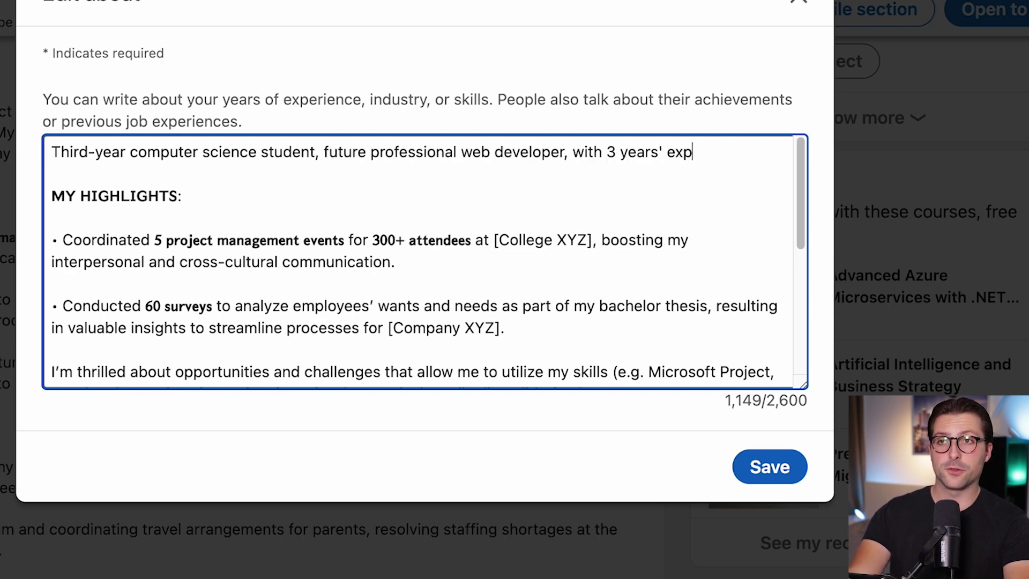
{"action": "type", "text": "erience in database administration and website design. My passion for web s"}
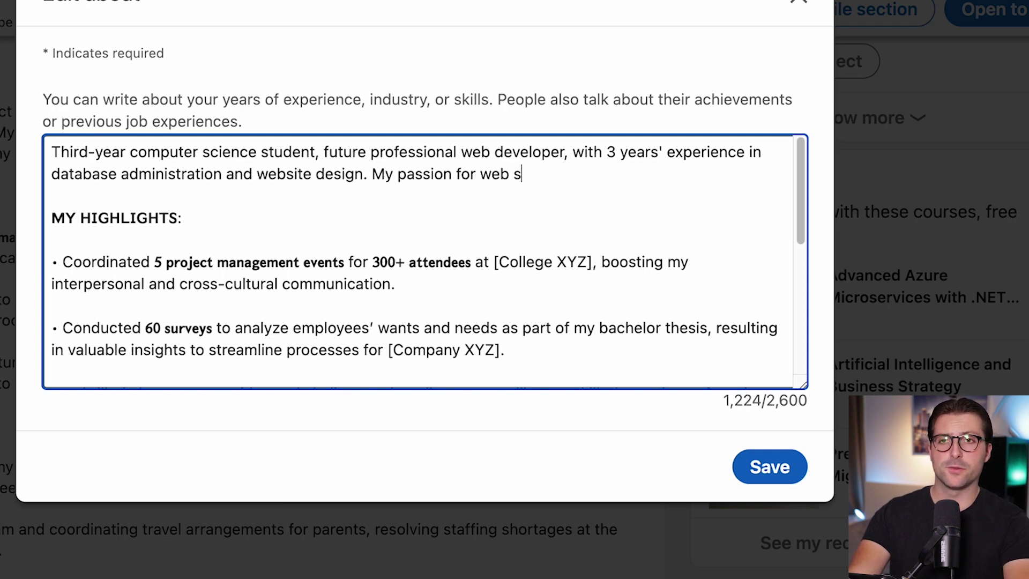
{"action": "type", "text": "pace development brought me to [Univ"}
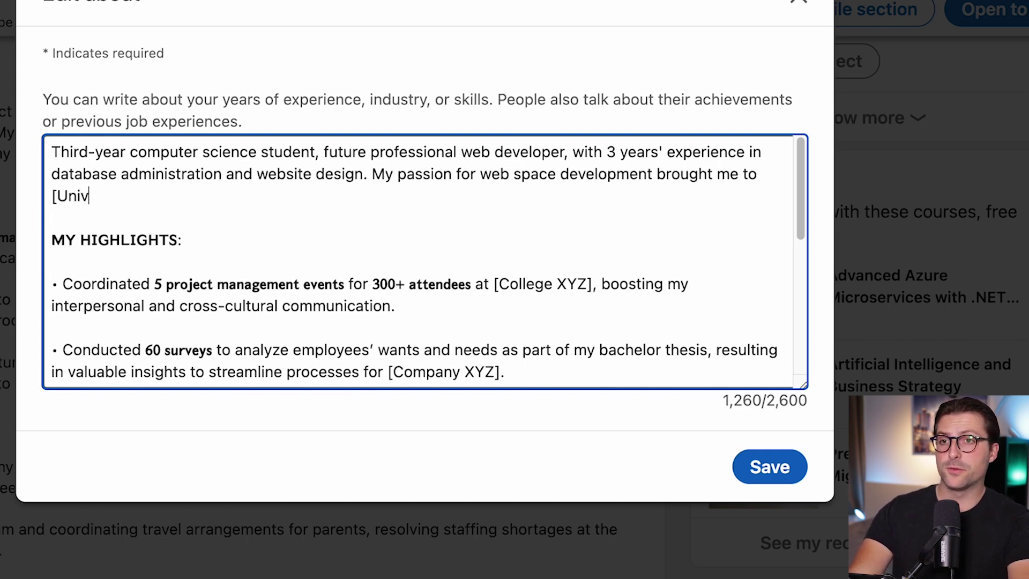
{"action": "type", "text": "ersity Name] where I am working on my bachelor's degree."}
{"action": "left_click", "coordinate": [777, 472]}
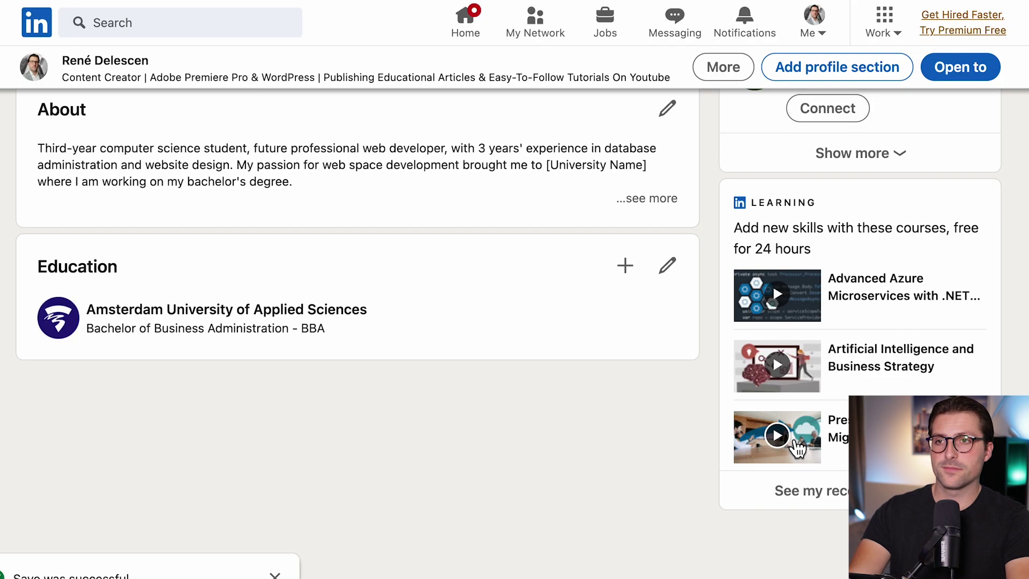
Expand the About section to show the full front-end developer summary
{"action": "left_click", "coordinate": [673, 200]}
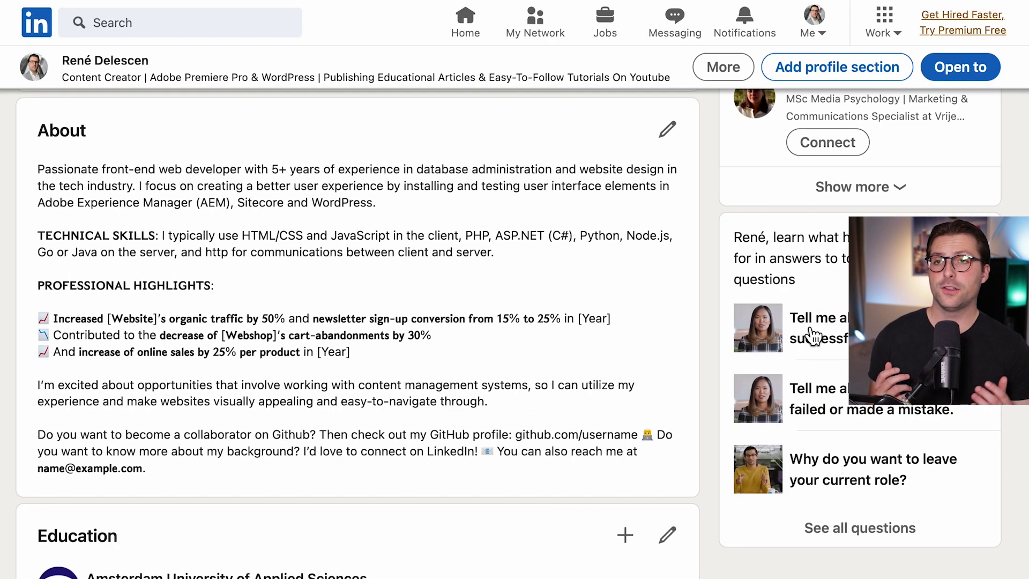
Paste the career-change introduction over the first About paragraph, save, and expand it
{"action": "left_click", "coordinate": [668, 130]}
{"action": "left_click_drag", "start_coordinate": [750, 216], "coordinate": [220, 181]}
{"action": "type", "text": "Aspiring web developer with 5 years’ experience in online brand promotion and acquisition using [Social Media Channels]. Recently, I pivoted my career from digital marketing to UX & UI design due to my passion for web space development and problem-solving mindset."}
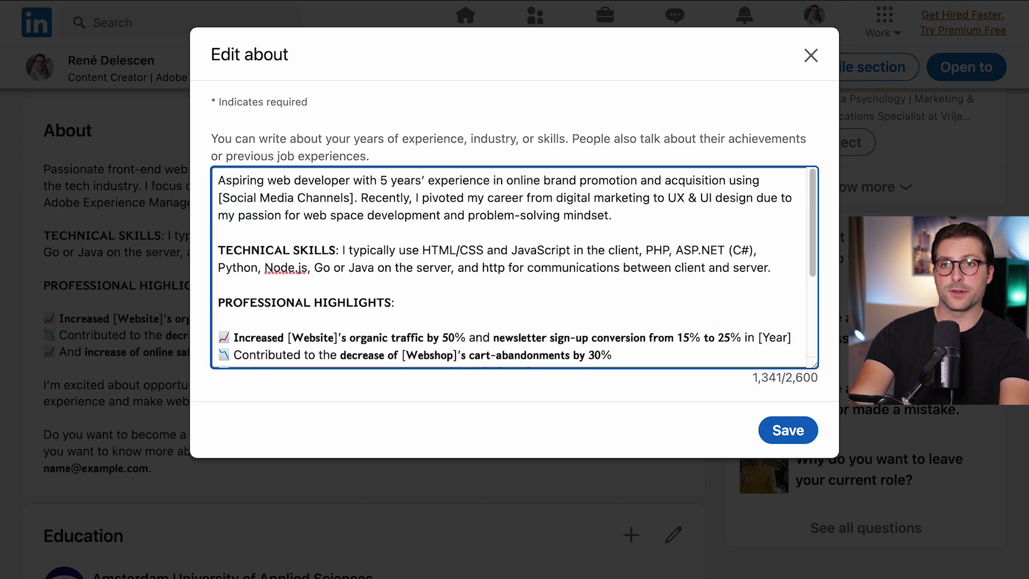
{"action": "left_click", "coordinate": [802, 433]}
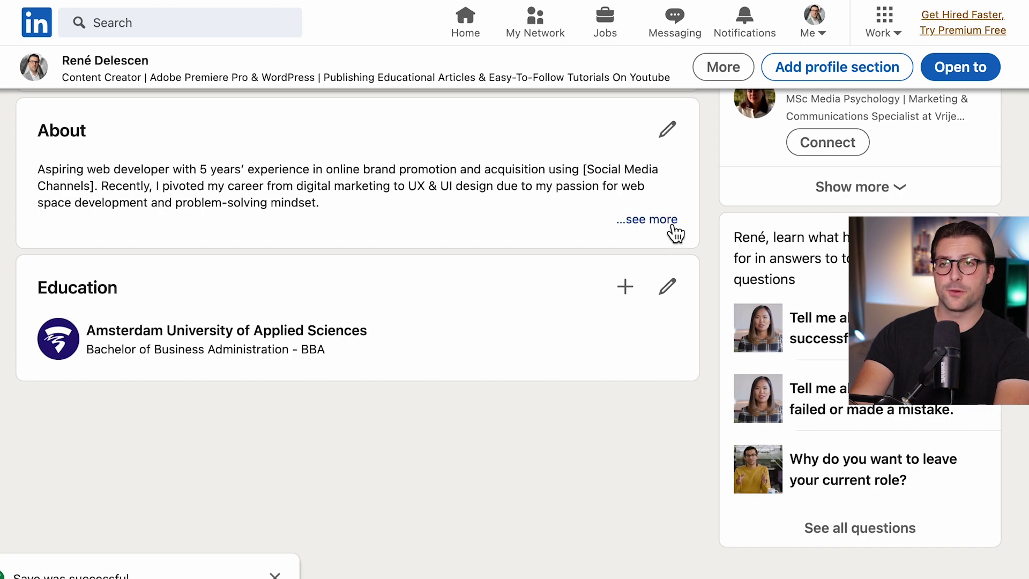
{"action": "left_click", "coordinate": [674, 228]}
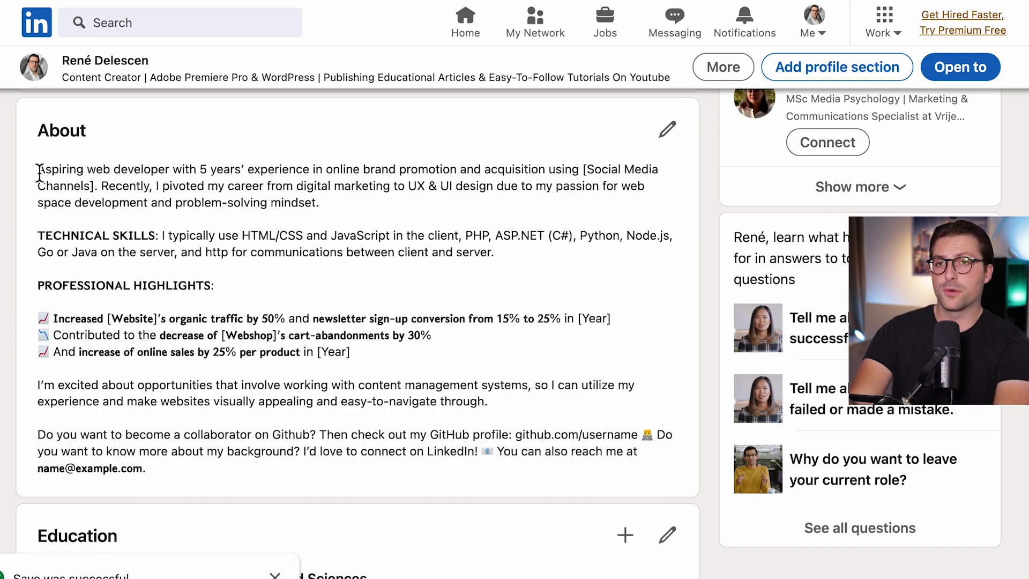
Highlight the words 'Aspiring' and 'pivoted my career' in the summary
{"action": "left_click_drag", "start_coordinate": [39, 172], "coordinate": [80, 171]}
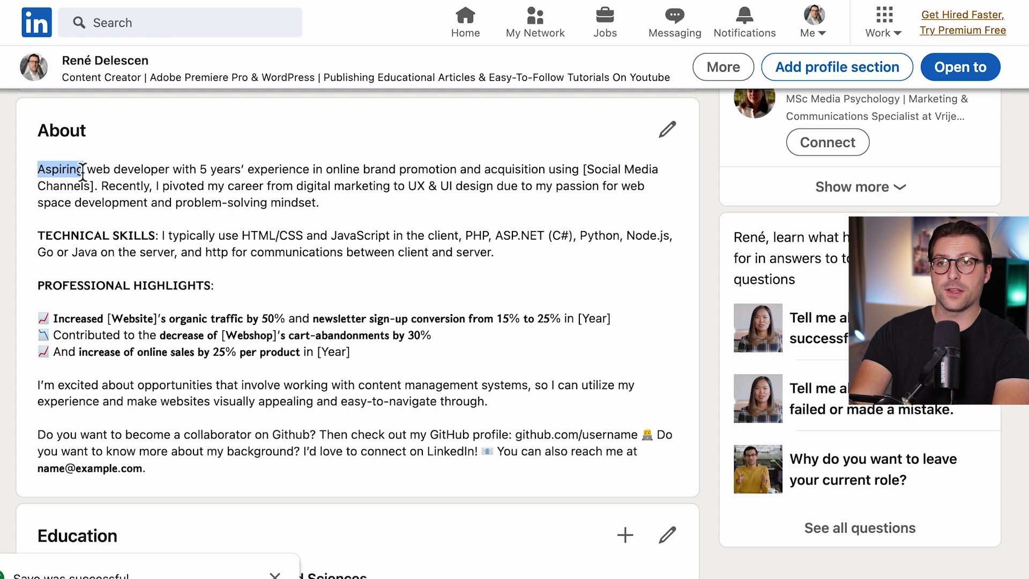
{"action": "left_click", "coordinate": [160, 202]}
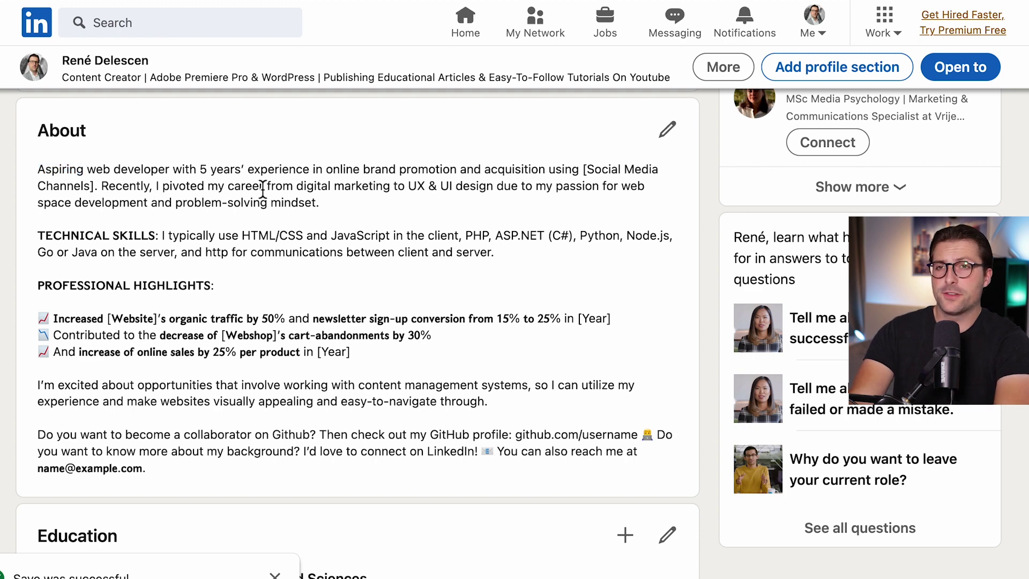
{"action": "left_click_drag", "start_coordinate": [263, 188], "coordinate": [166, 187]}
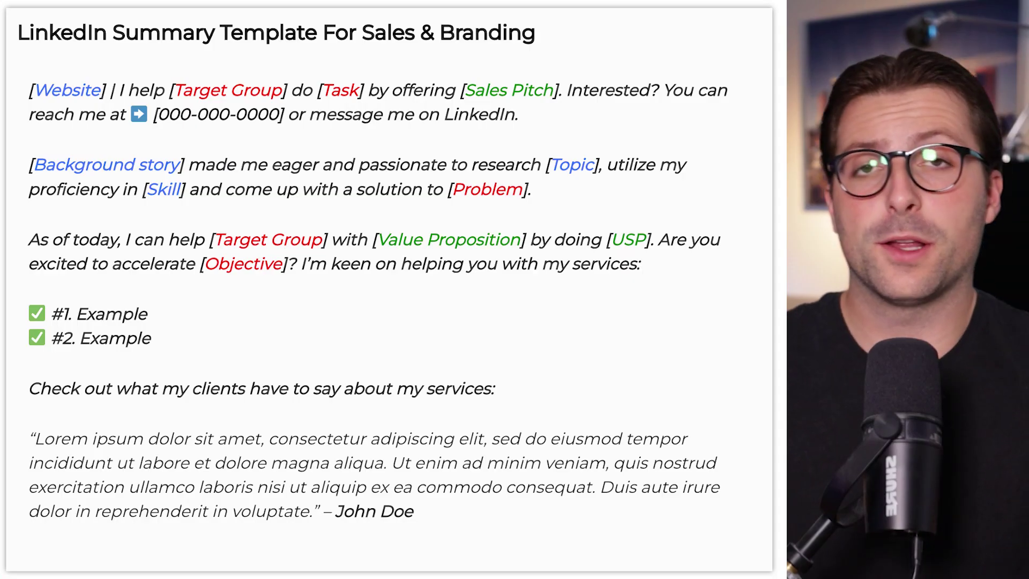